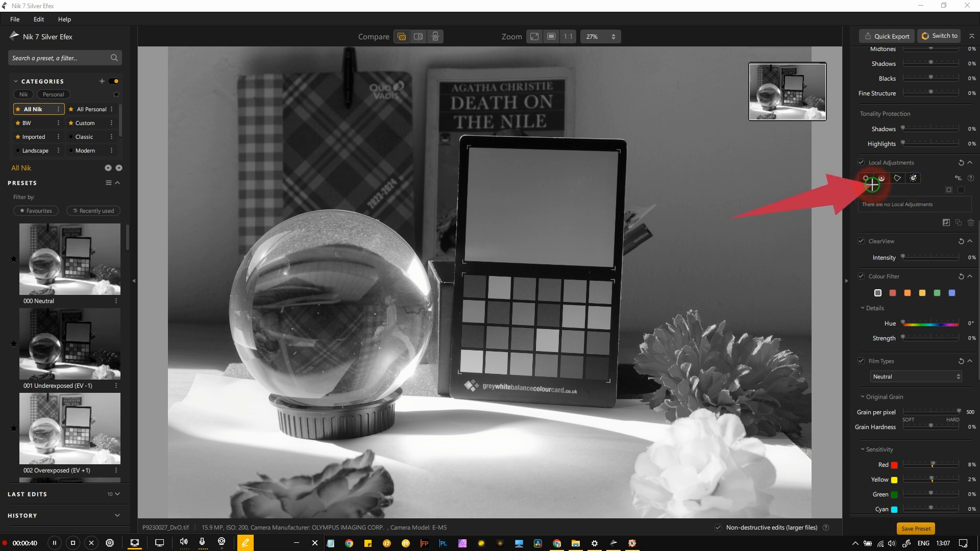
click(250, 545)
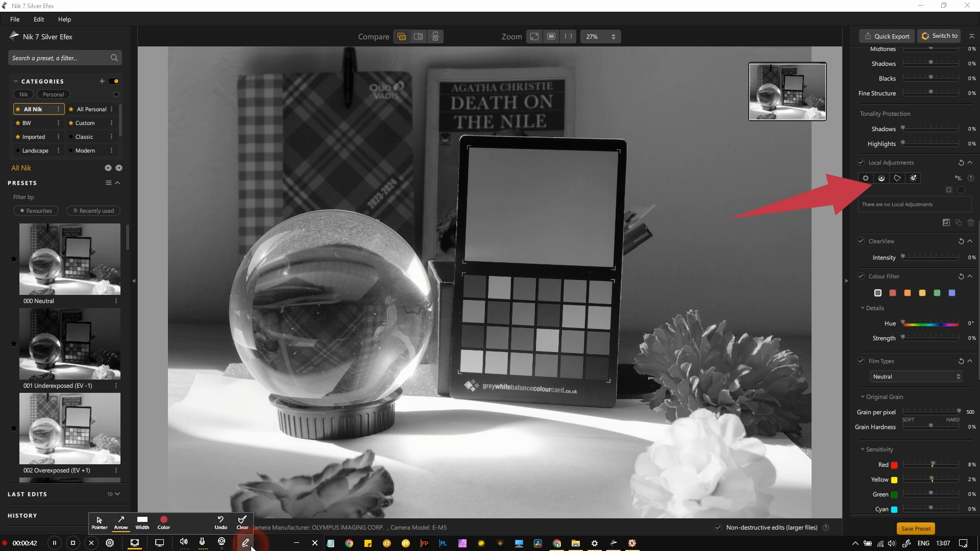
click(250, 545)
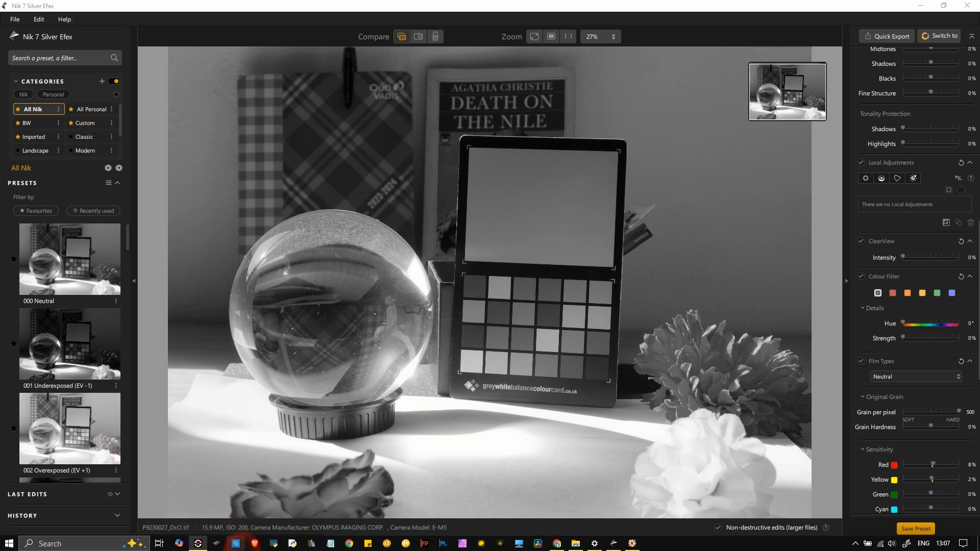
click(198, 545)
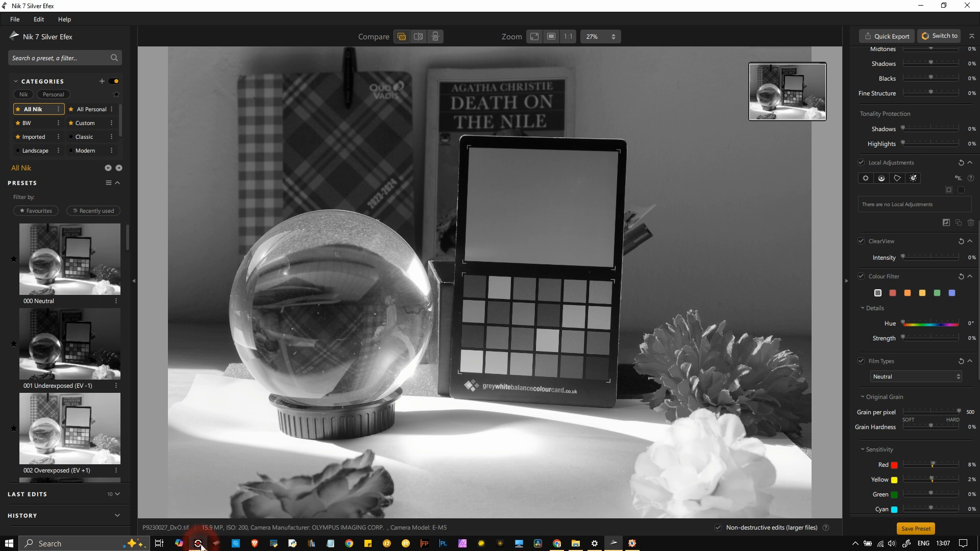
click(200, 546)
click(246, 544)
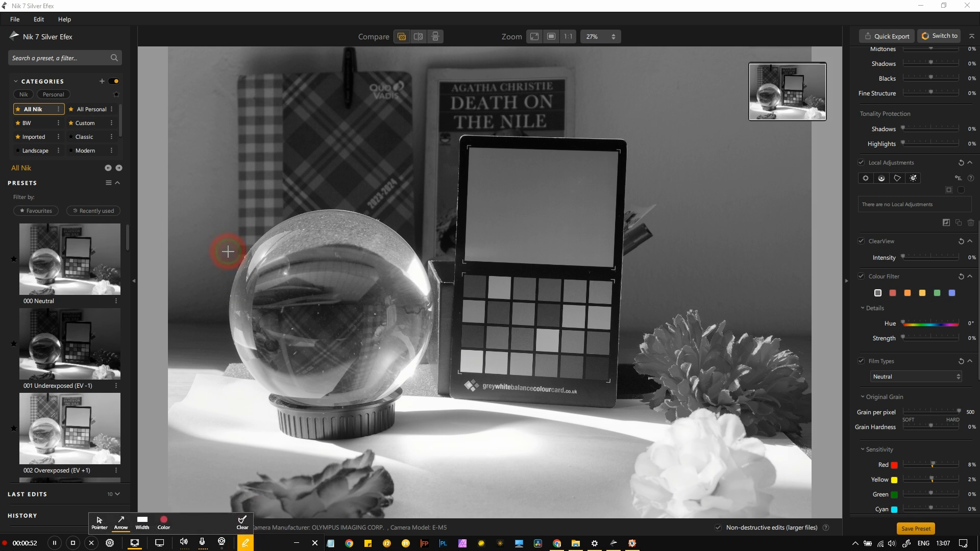
mouse_move(229, 233)
mouse_down()
mouse_move(225, 206)
mouse_move(70, 48)
mouse_move(65, 27)
mouse_up()
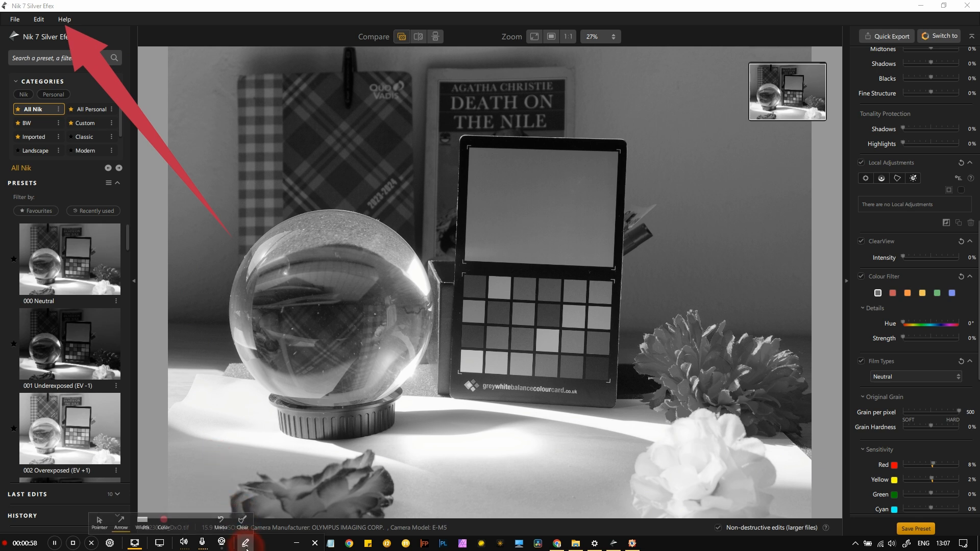
click(245, 542)
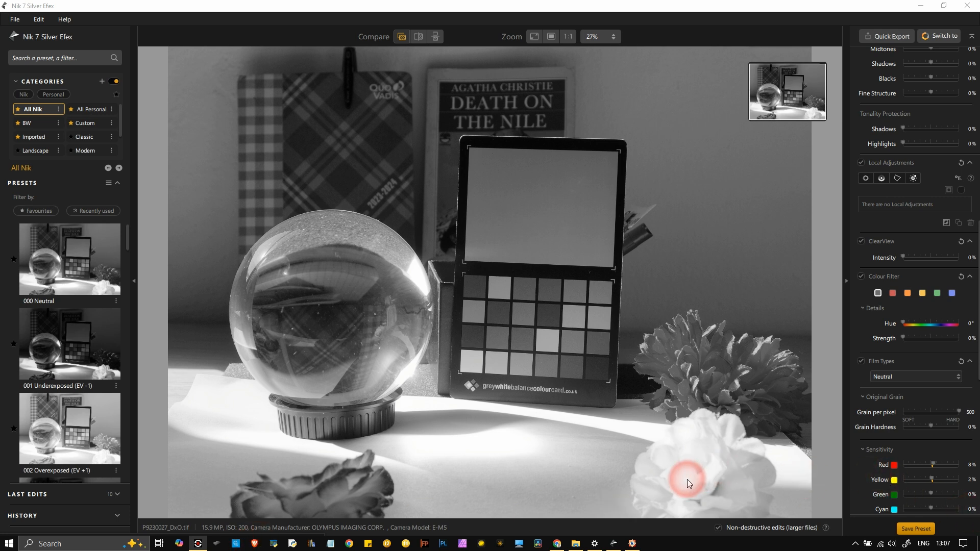
Step: Switch to the browser and read the Color Selectivity section of the Nik Silver Efex user guide about the Selective Colorization slider
click(557, 543)
scroll(485, 443, up, 8)
scroll(485, 442, up, 6)
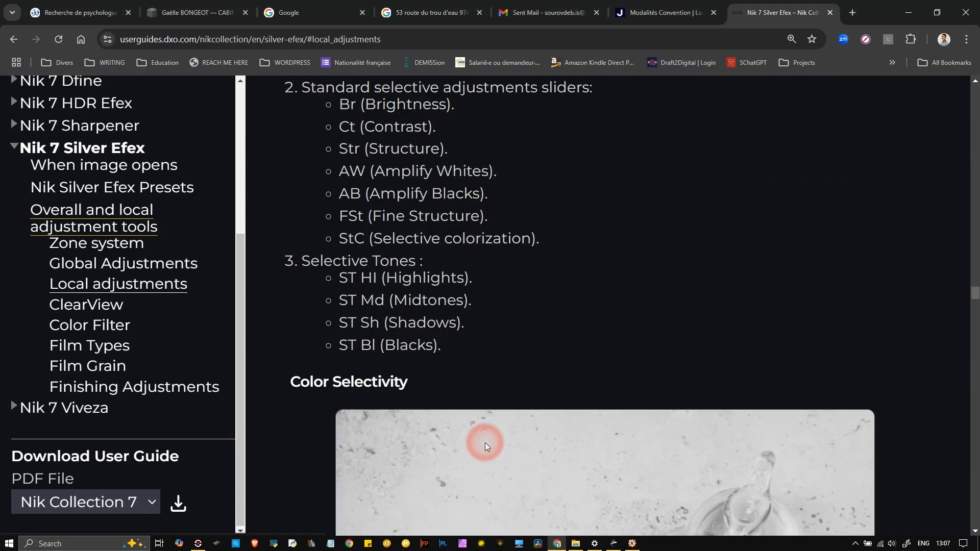
drag(285, 388, 420, 392)
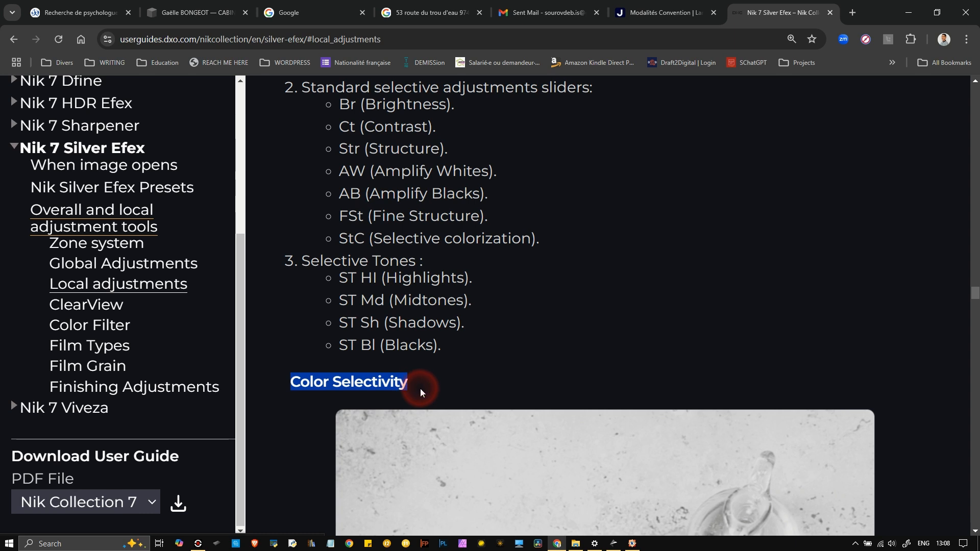
scroll(420, 387, down, 8)
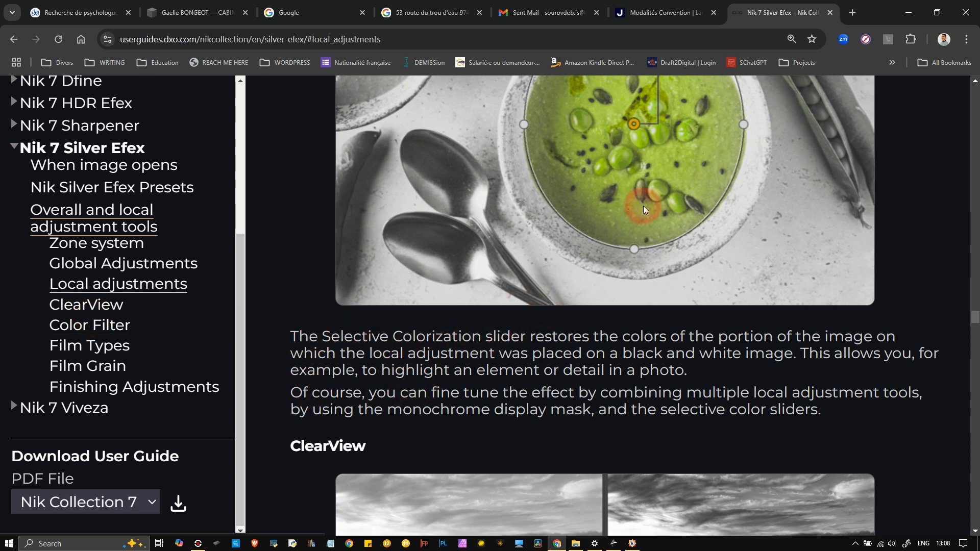
scroll(643, 189, up, 4)
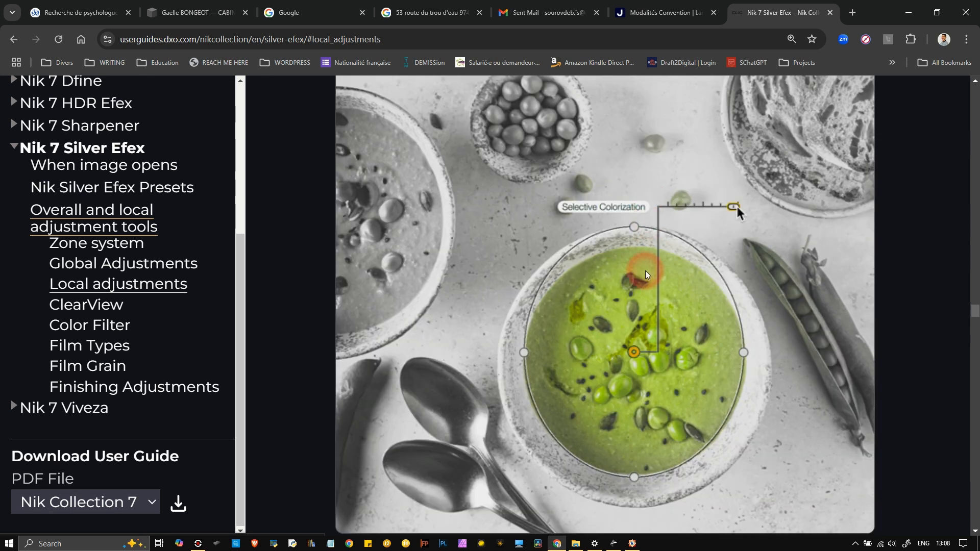
scroll(646, 274, down, 4)
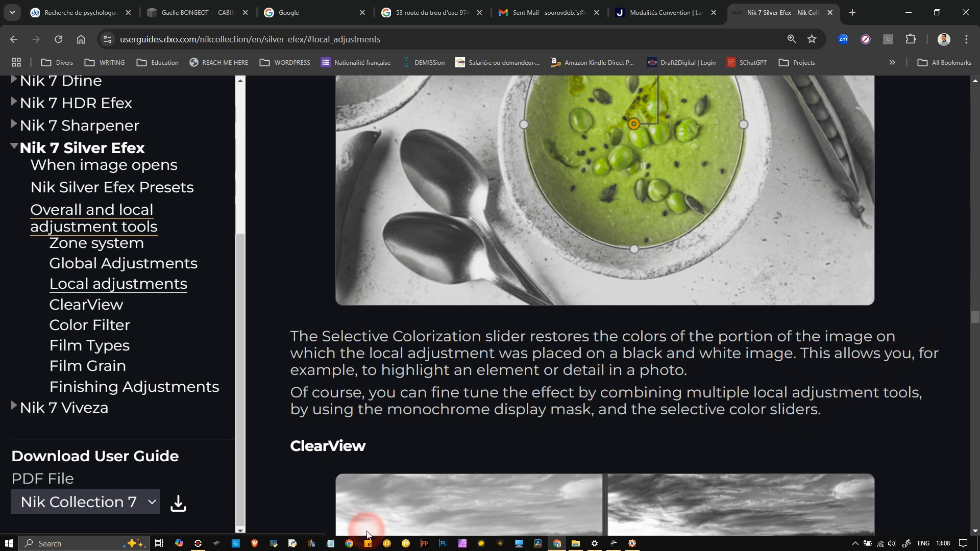
Step: Switch to the image viewer and examine the original colour photo with the whole colour card in view
click(631, 544)
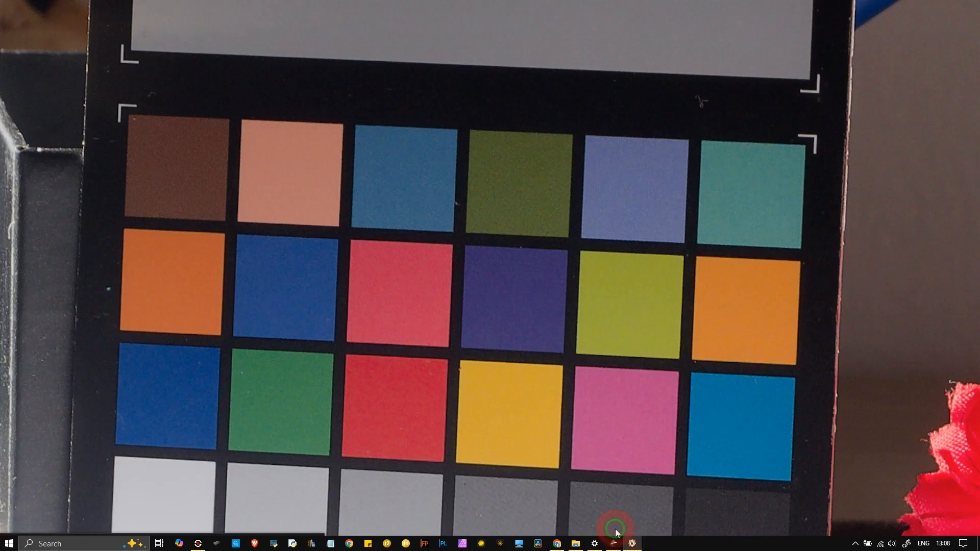
mouse_move(969, 271)
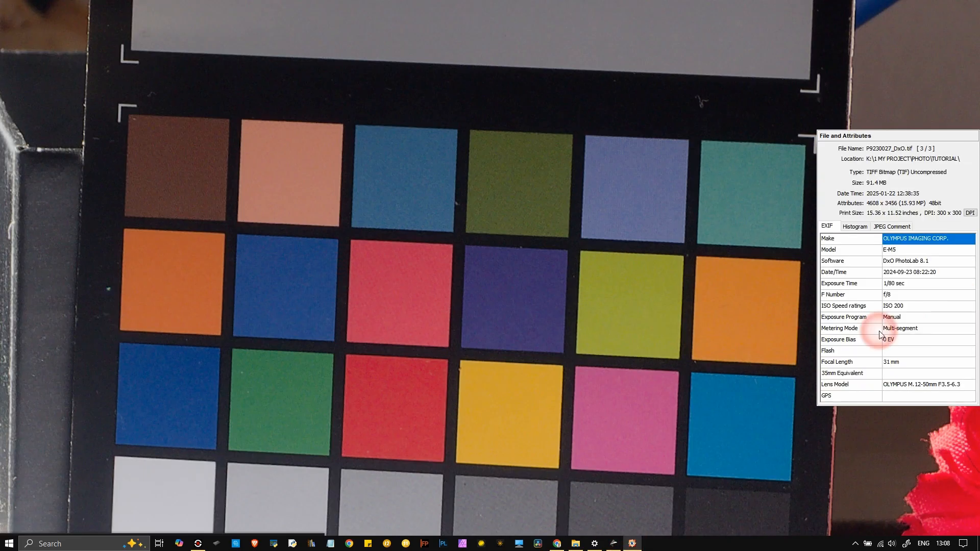
scroll(878, 334, down, 7)
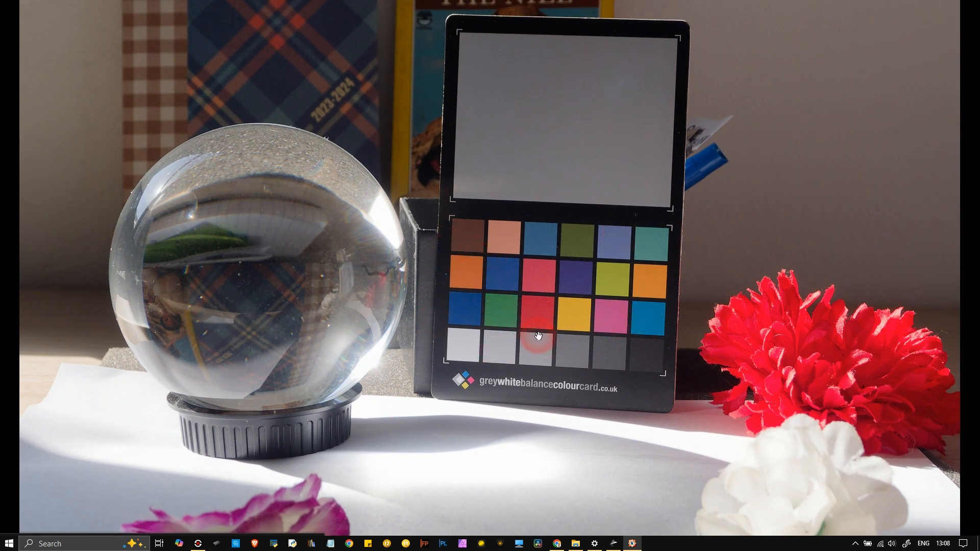
Step: Return to Nik 7 Silver Efex and outline the colour patches on the grey card with a closed four-point Control Polygon
click(612, 543)
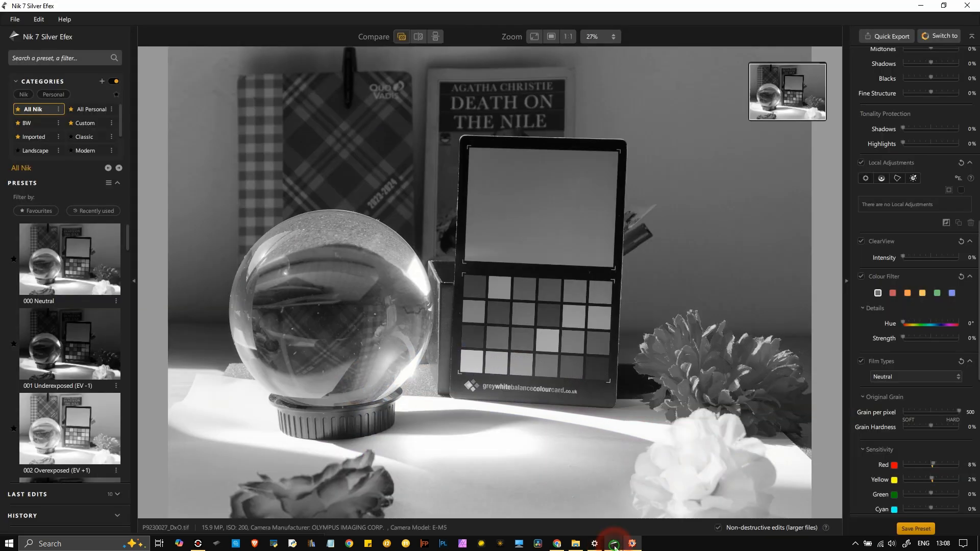
click(897, 179)
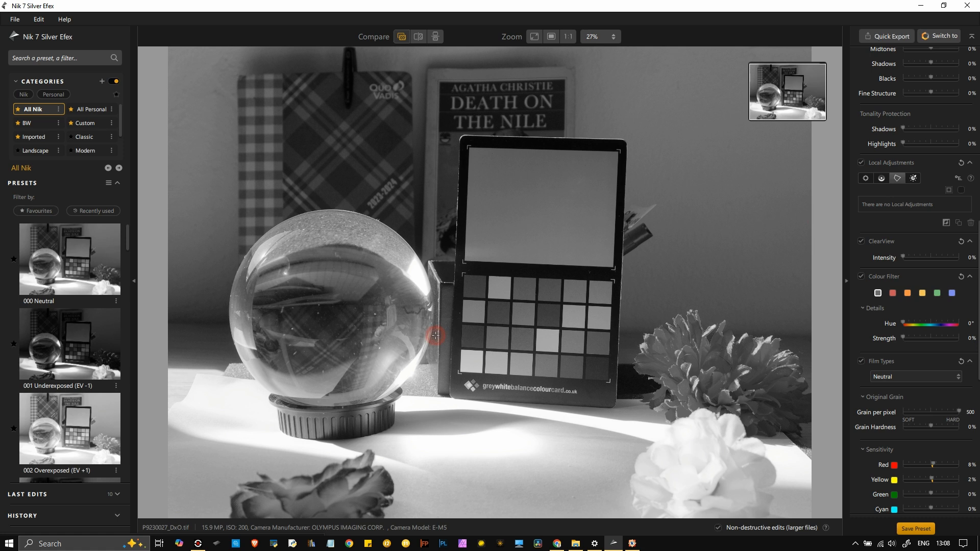
scroll(466, 279, up, 4)
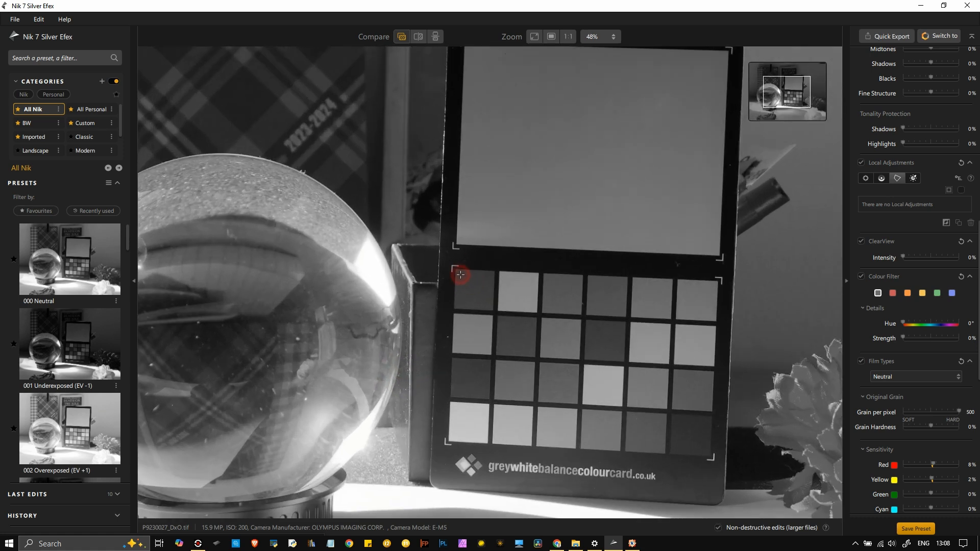
click(458, 271)
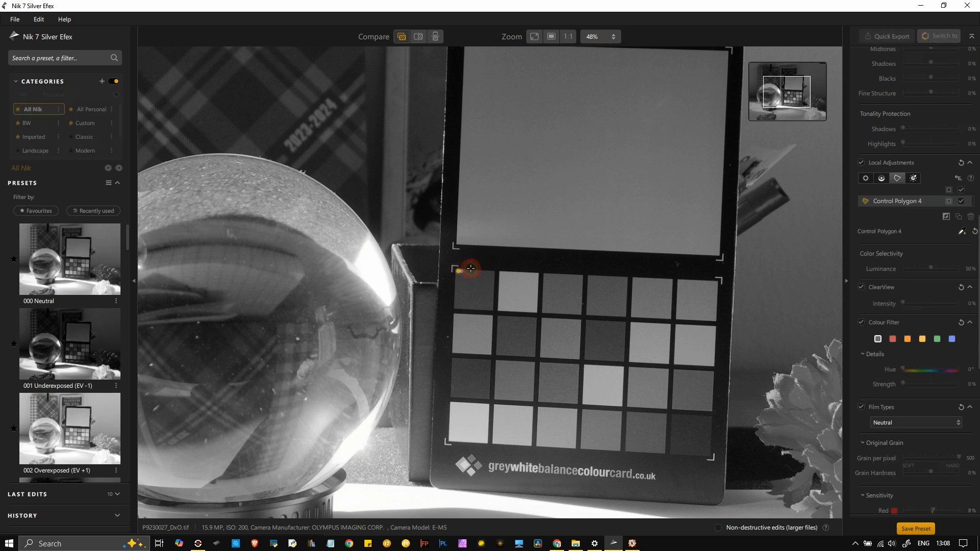
click(713, 283)
click(709, 456)
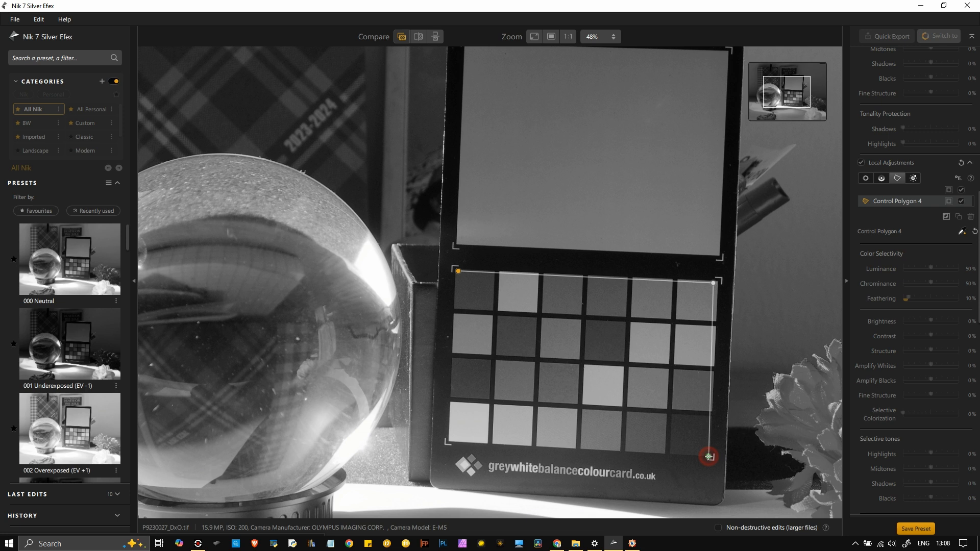
click(449, 441)
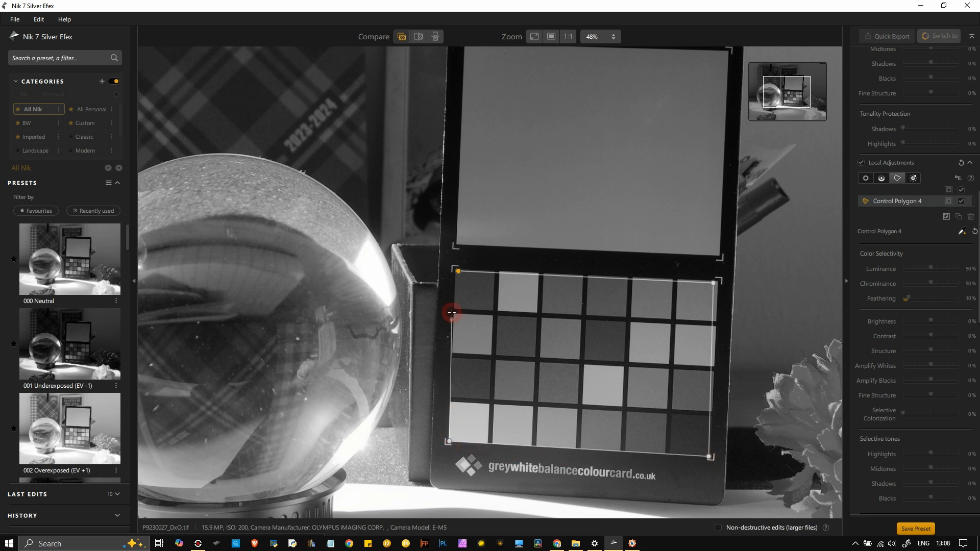
click(458, 271)
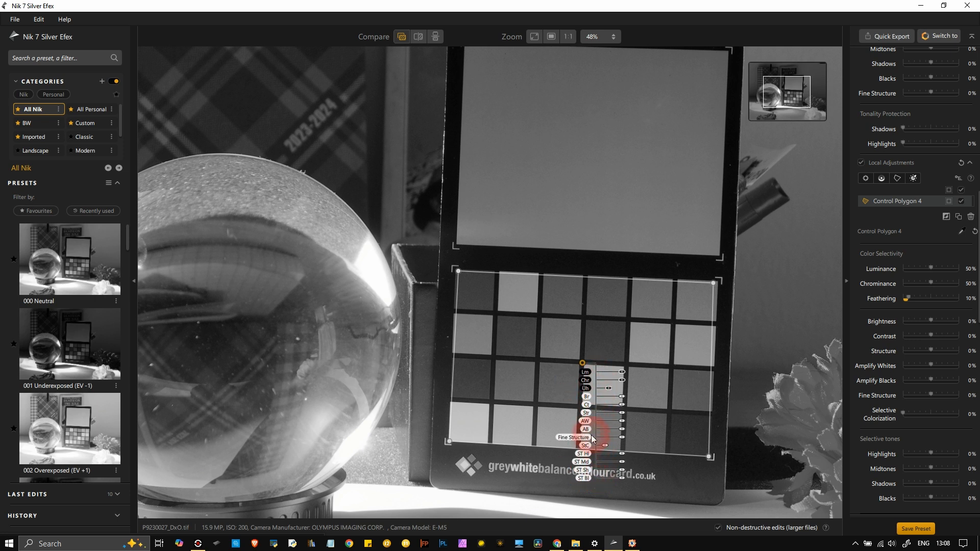
Step: Set the control polygon's Selective Colorization to 100%
scroll(972, 347, down, 3)
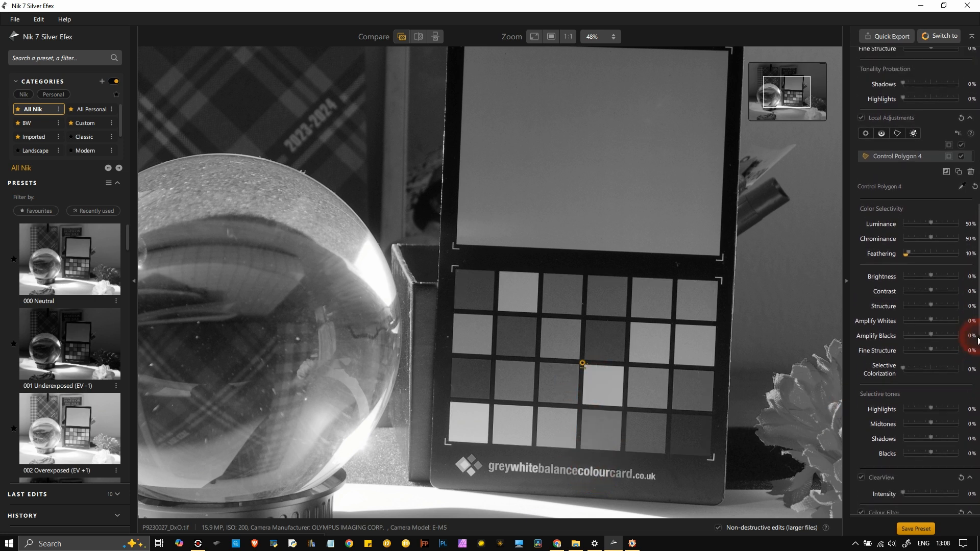
scroll(972, 341, up, 3)
mouse_move(600, 453)
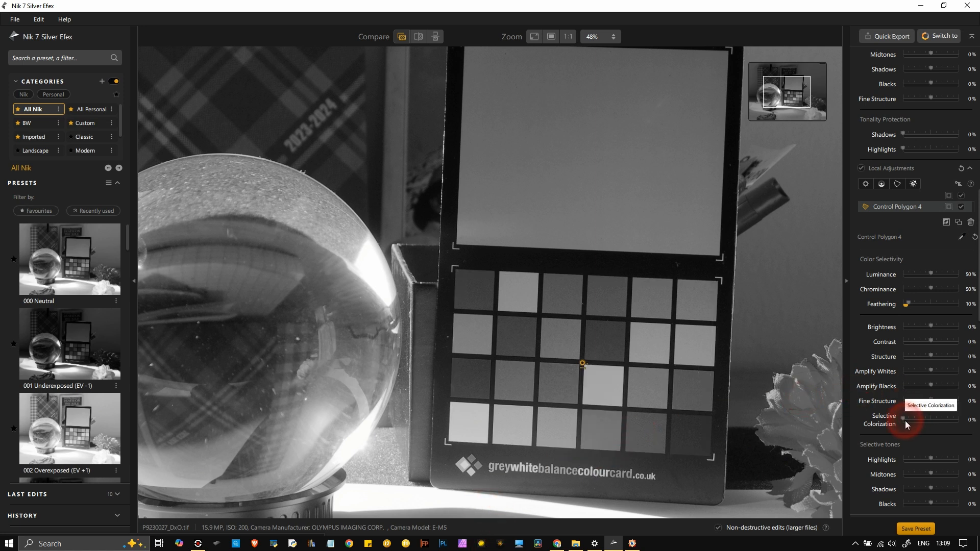
drag(905, 421, 968, 431)
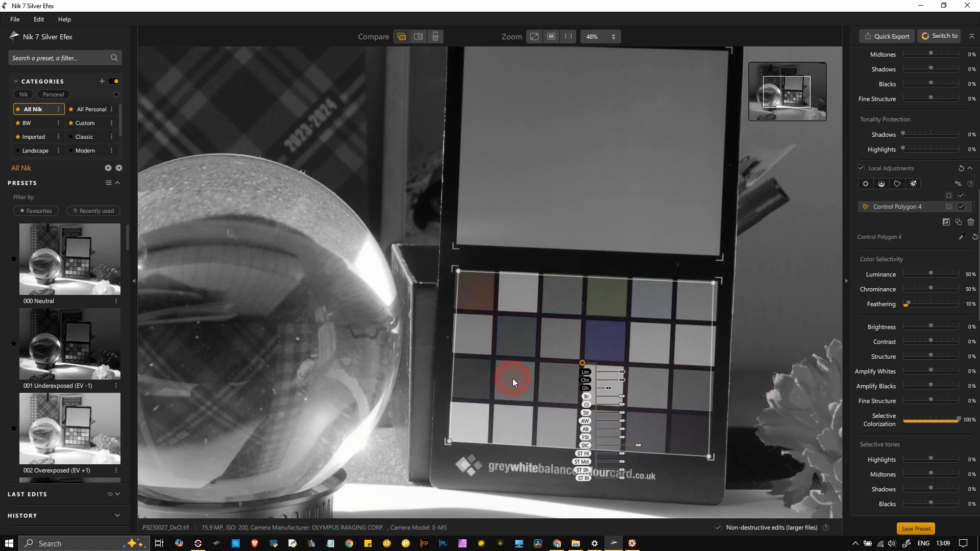
Step: With the control polygon's mask temporarily displayed, set its Chrominance and Luminance selectivity to 0% and Feathering to 2%
scroll(574, 351, up, 2)
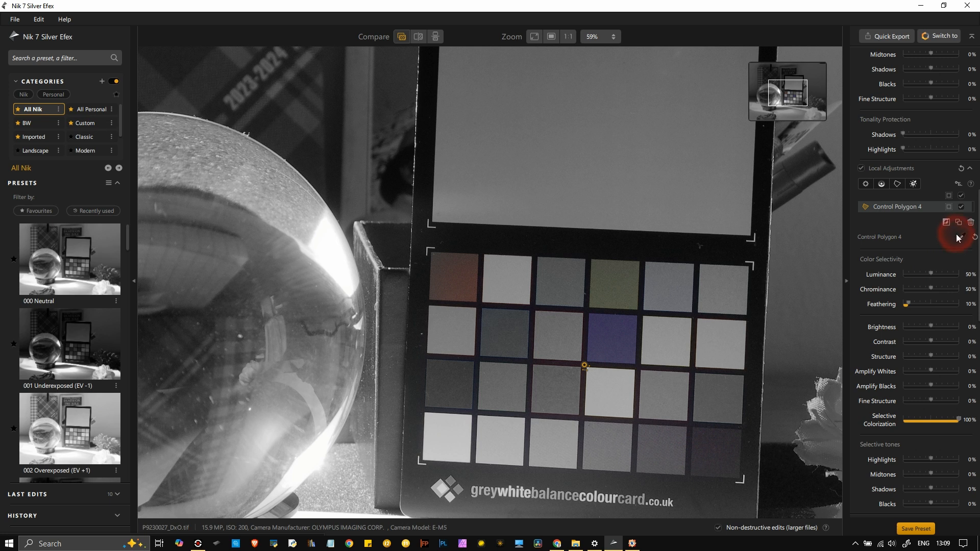
click(948, 207)
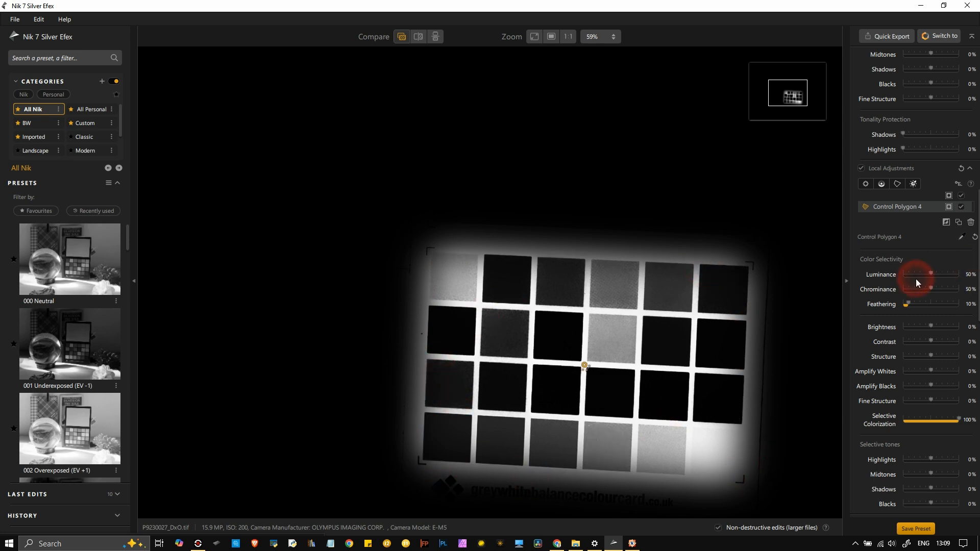
drag(931, 295, 905, 298)
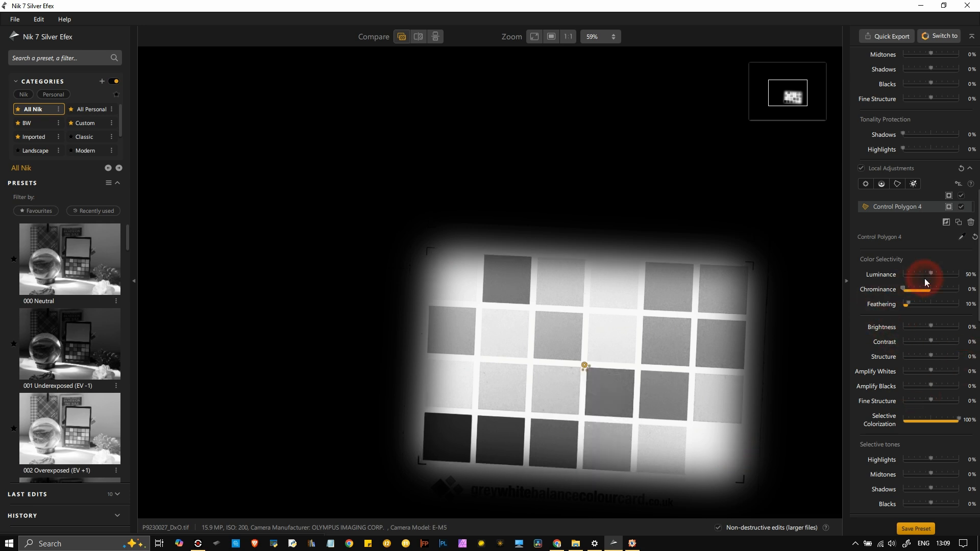
mouse_move(931, 274)
mouse_down()
mouse_move(905, 278)
mouse_move(932, 287)
mouse_move(914, 281)
mouse_up()
click(550, 299)
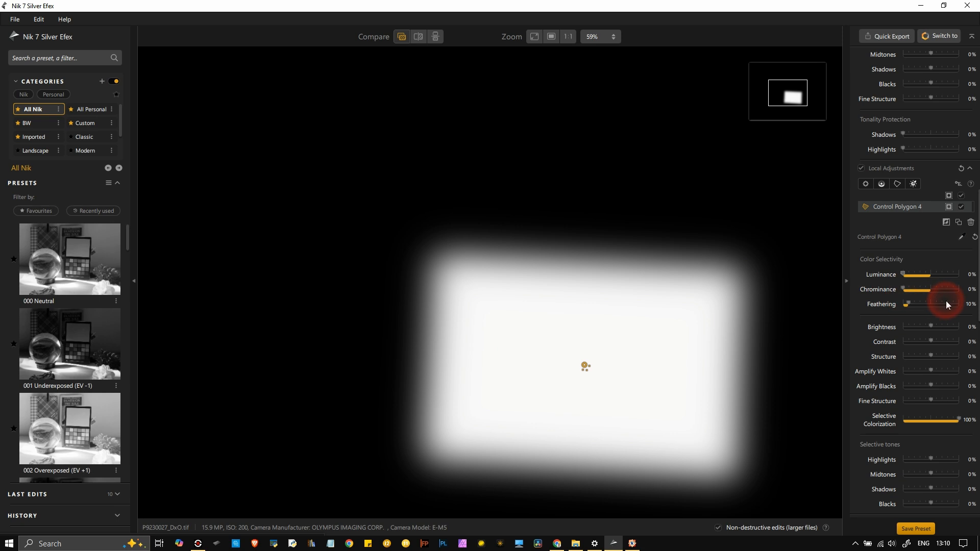
drag(907, 306, 908, 314)
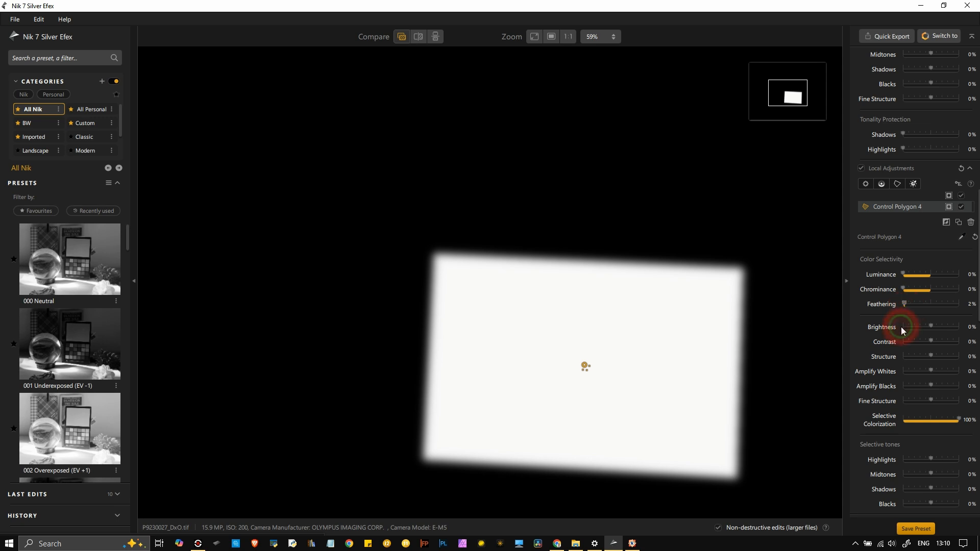
click(948, 209)
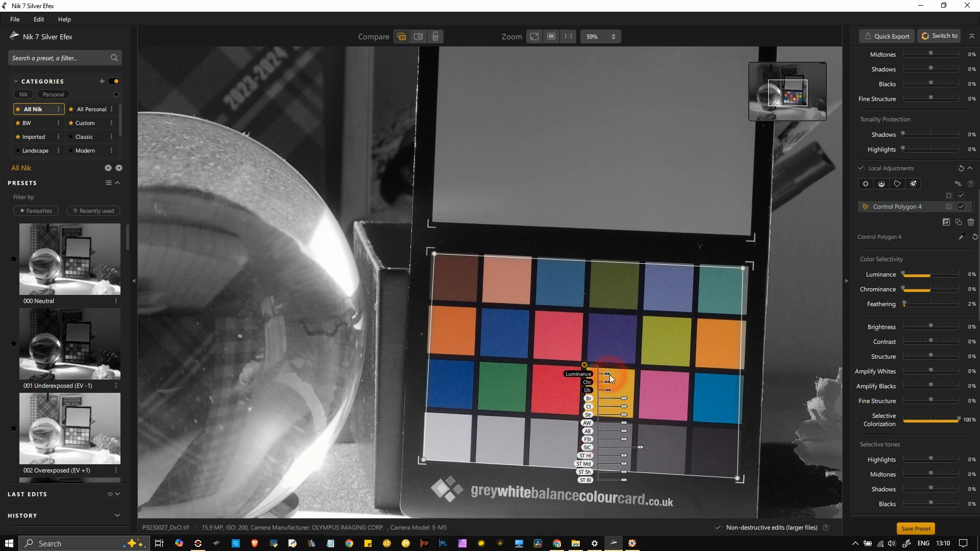
Step: Try the polygon's on-image Luminance and Chrominance sliders, raising Chrominance to 29% and returning it to 0%
mouse_move(609, 378)
mouse_down()
mouse_move(644, 384)
mouse_move(598, 382)
mouse_up()
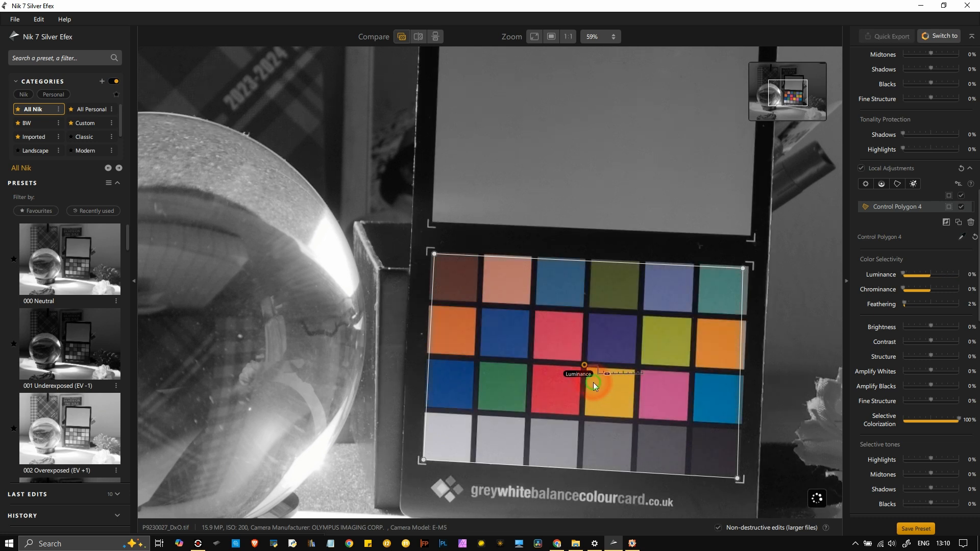
drag(607, 383, 617, 400)
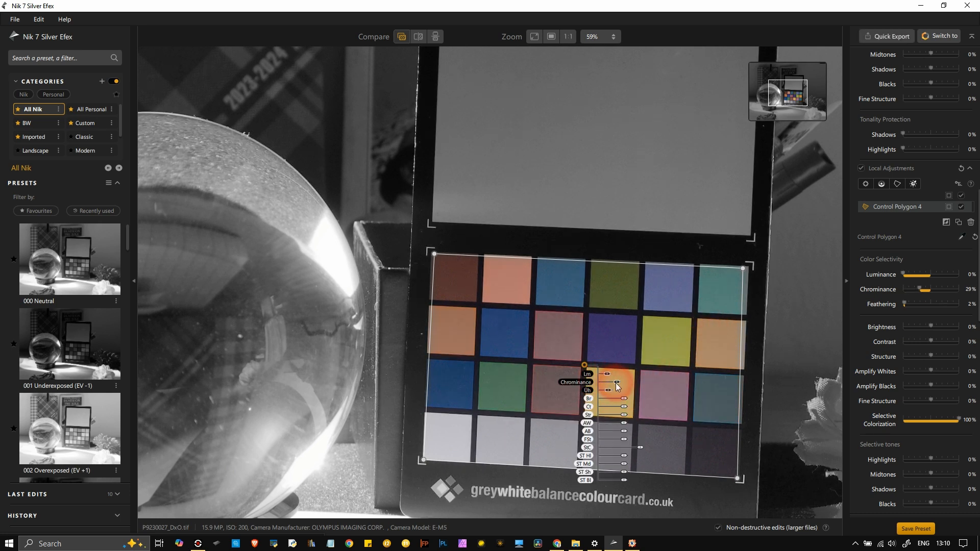
drag(616, 382, 598, 384)
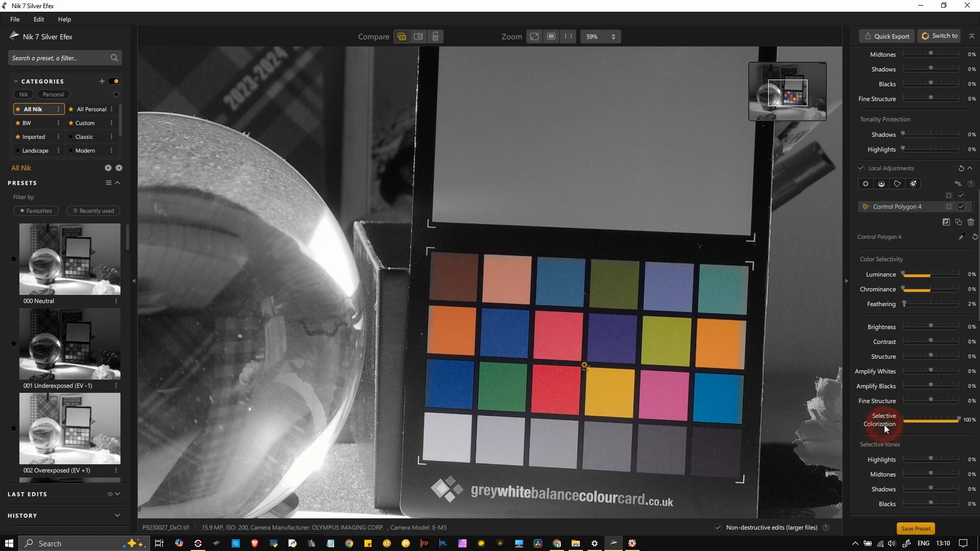
scroll(541, 385, down, 5)
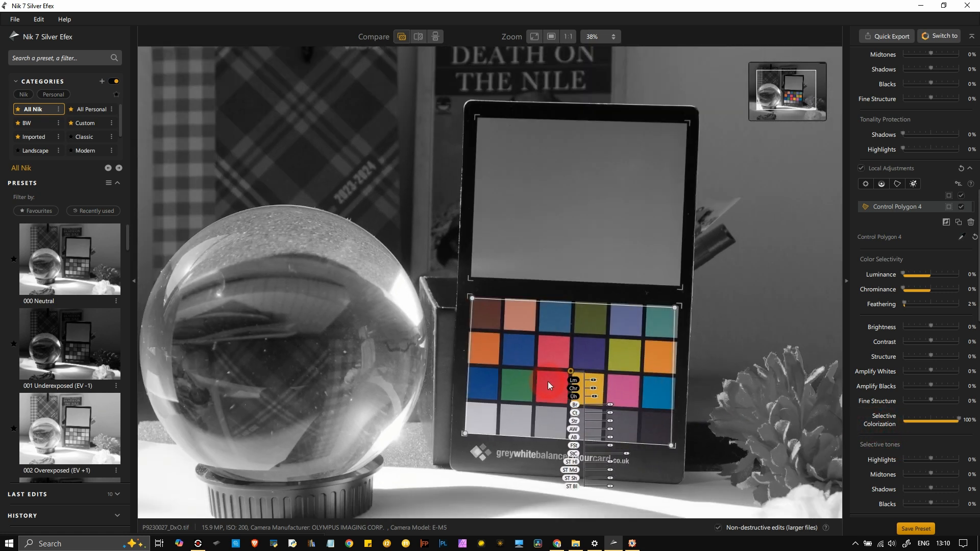
scroll(503, 337, up, 1)
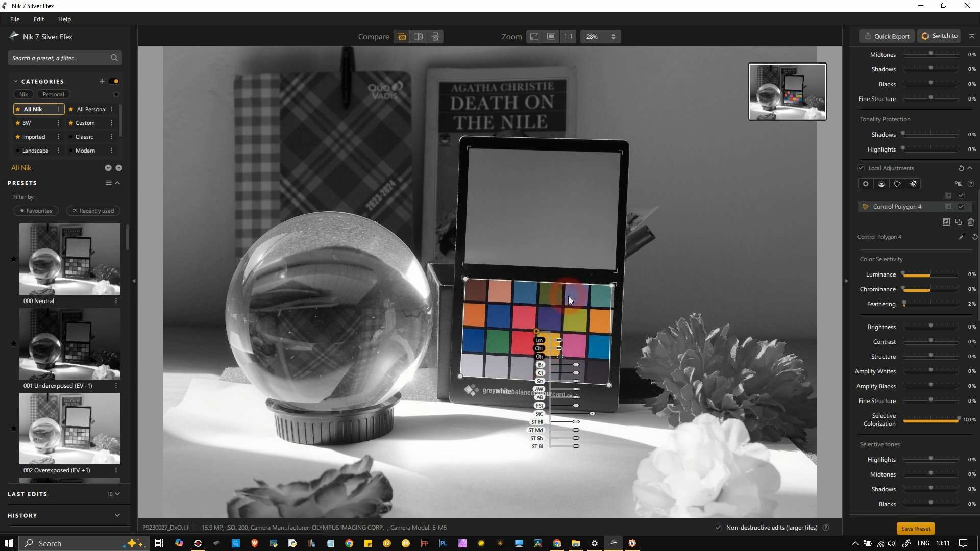
scroll(568, 296, up, 3)
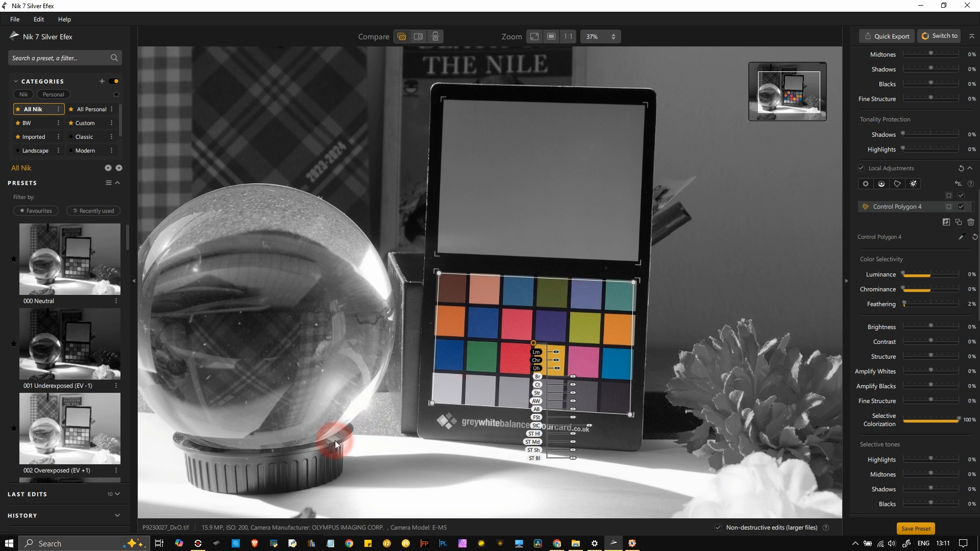
click(198, 543)
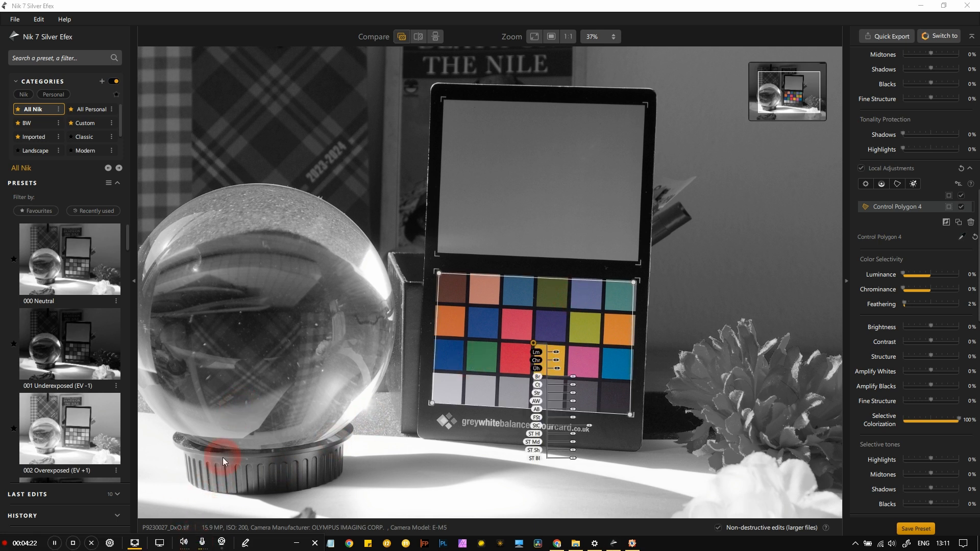